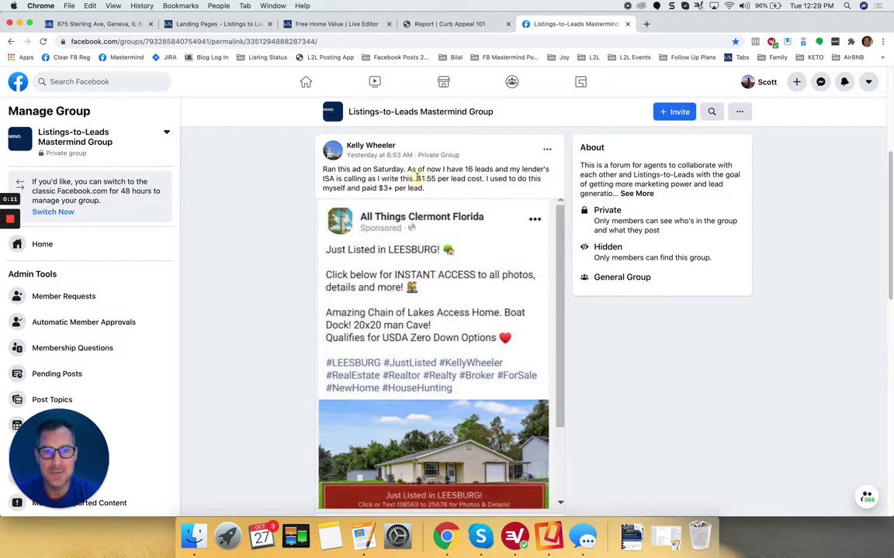
# - Highlight the $1.55 per lead cost remark, then scroll down to the post's comments
pyautogui.moveTo(417, 178); pyautogui.dragTo(465, 189)
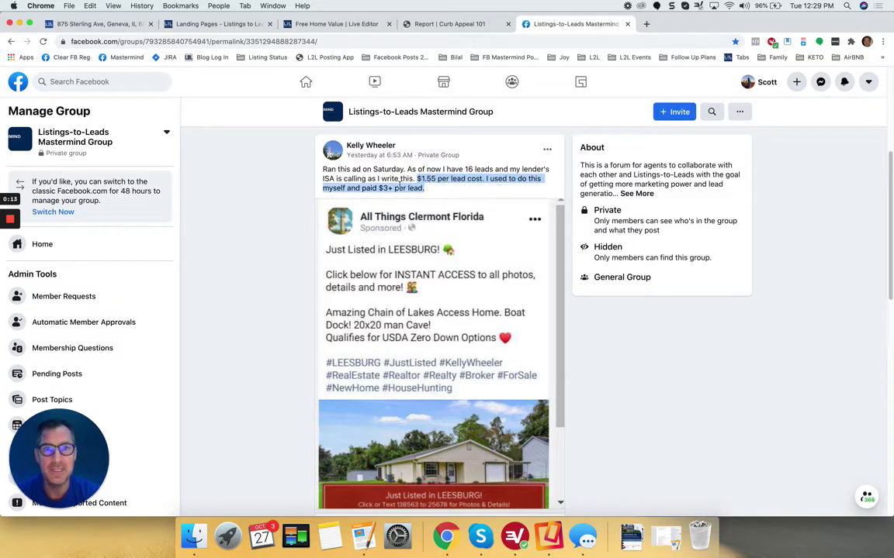
pyautogui.click(284, 178)
pyautogui.scroll(-1, 314, 202)
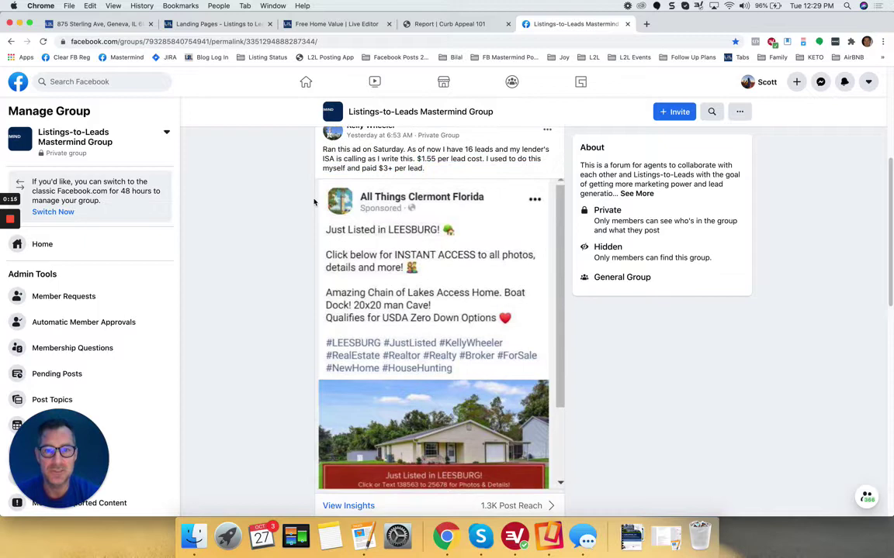
pyautogui.scroll(-10, 314, 202)
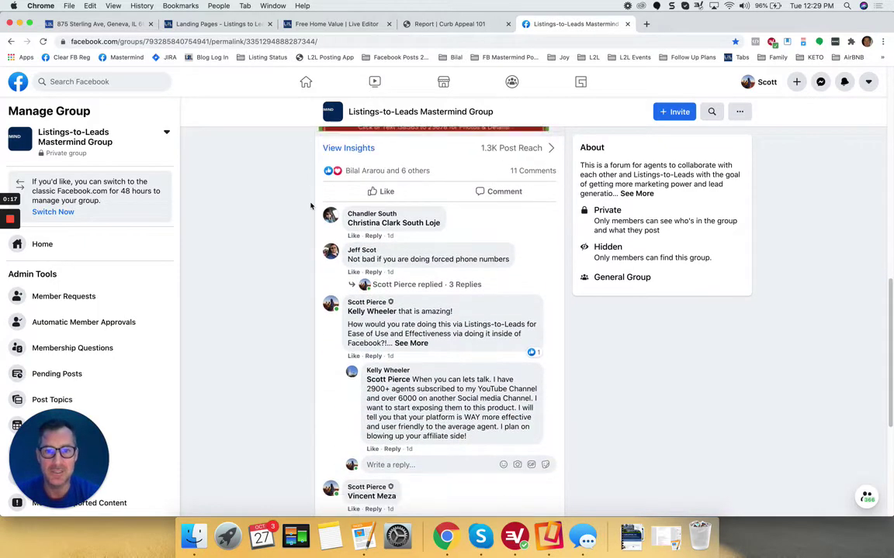
pyautogui.scroll(-1, 306, 228)
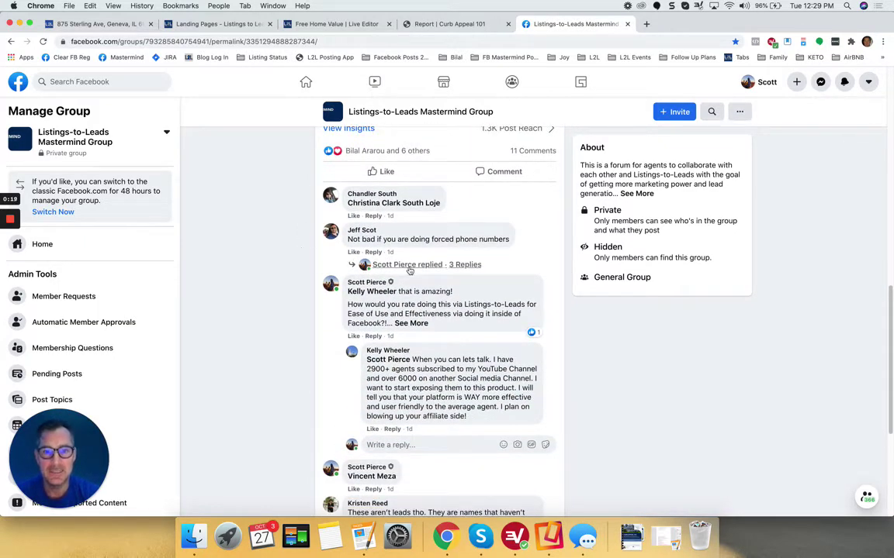
# - Expand the three replies under the forced-phone-numbers comment and read to the thread's end
pyautogui.click(409, 264)
pyautogui.scroll(-3, 287, 289)
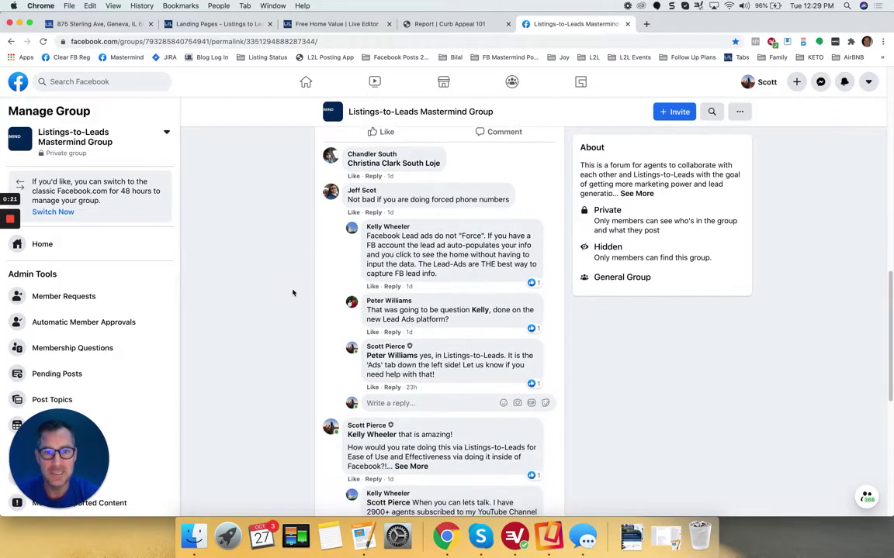
pyautogui.scroll(-4, 284, 289)
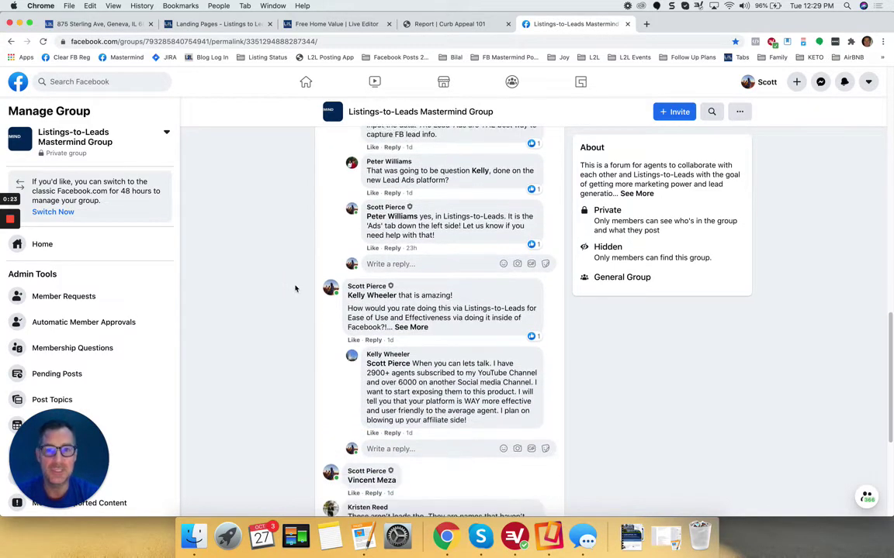
pyautogui.scroll(-1, 297, 283)
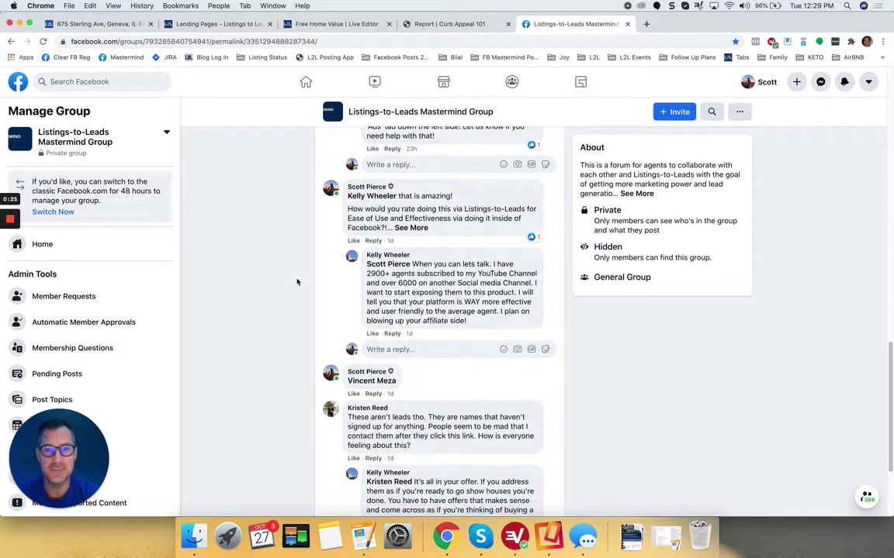
pyautogui.scroll(-2, 400, 207)
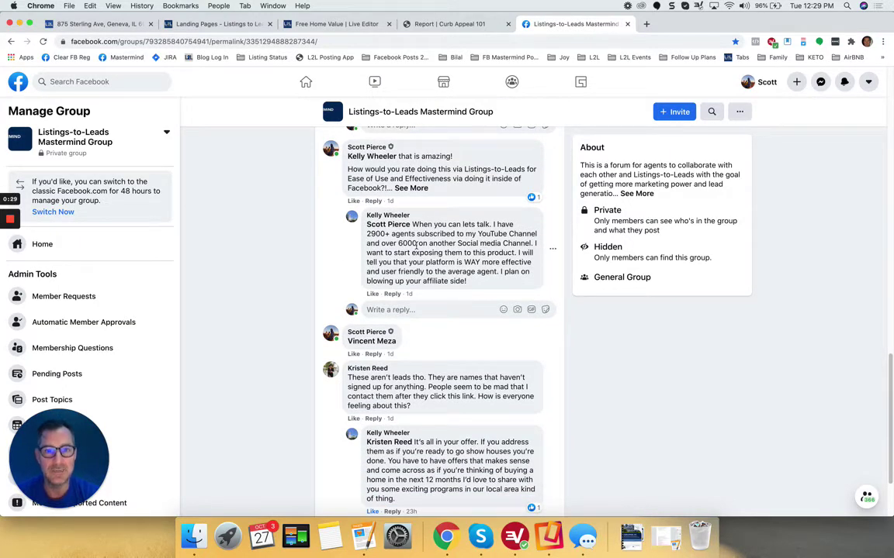
pyautogui.scroll(-3, 416, 247)
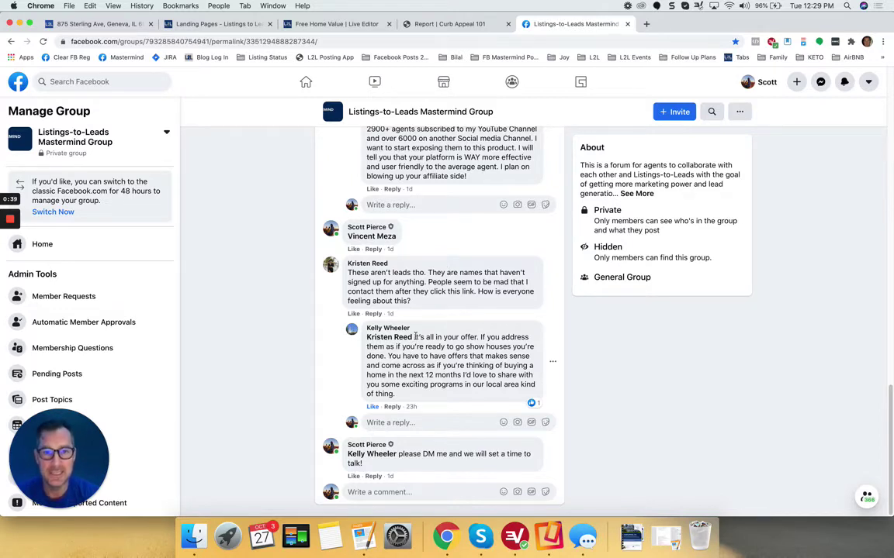
pyautogui.moveTo(414, 337); pyautogui.dragTo(483, 399)
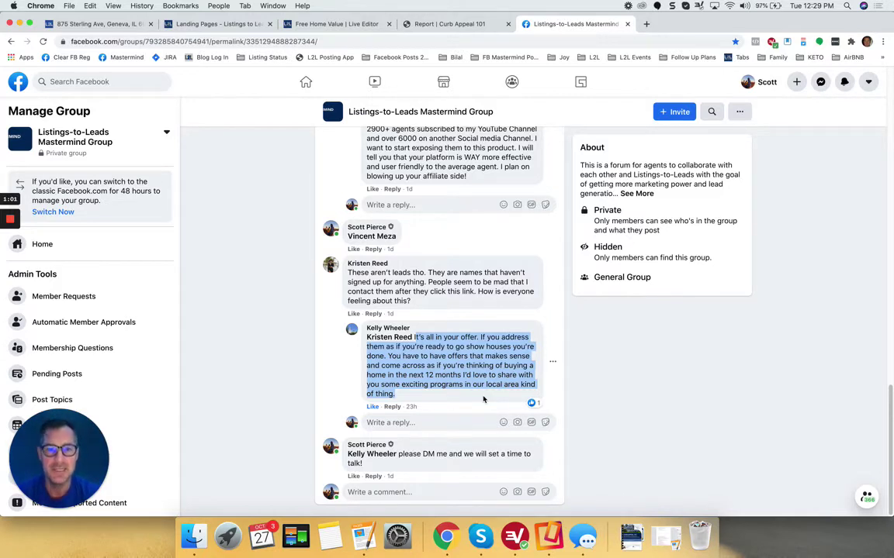
pyautogui.click(419, 361)
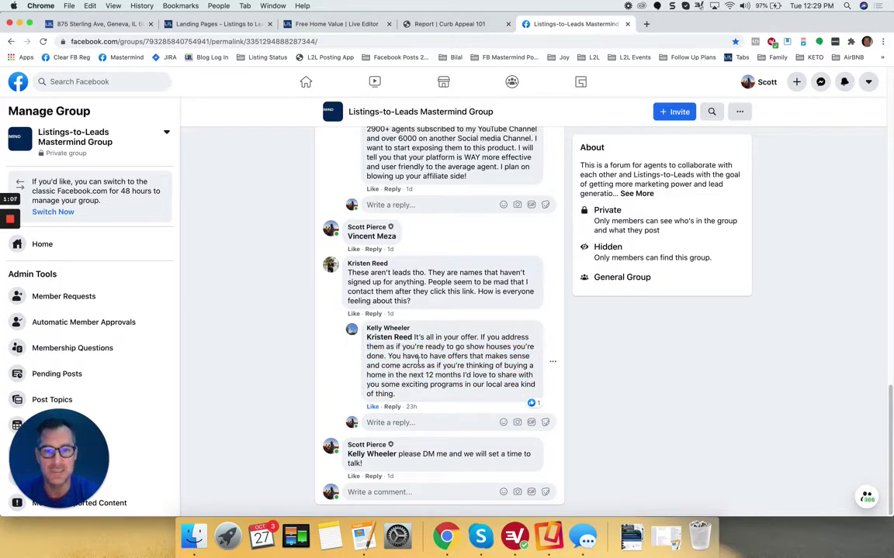
pyautogui.moveTo(402, 356); pyautogui.dragTo(487, 397)
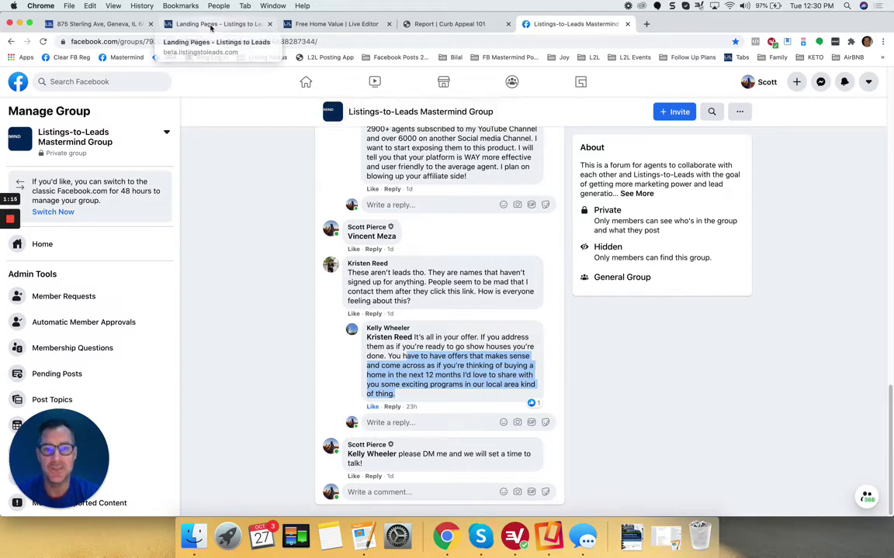
# - Open the Free Home Values landing page editor and its Advanced Options autoresponder settings
pyautogui.click(211, 26)
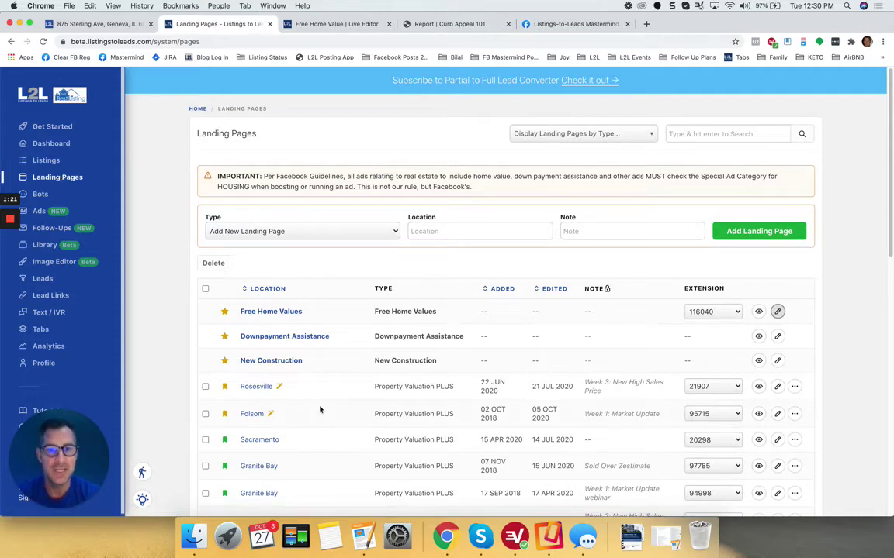
pyautogui.click(778, 312)
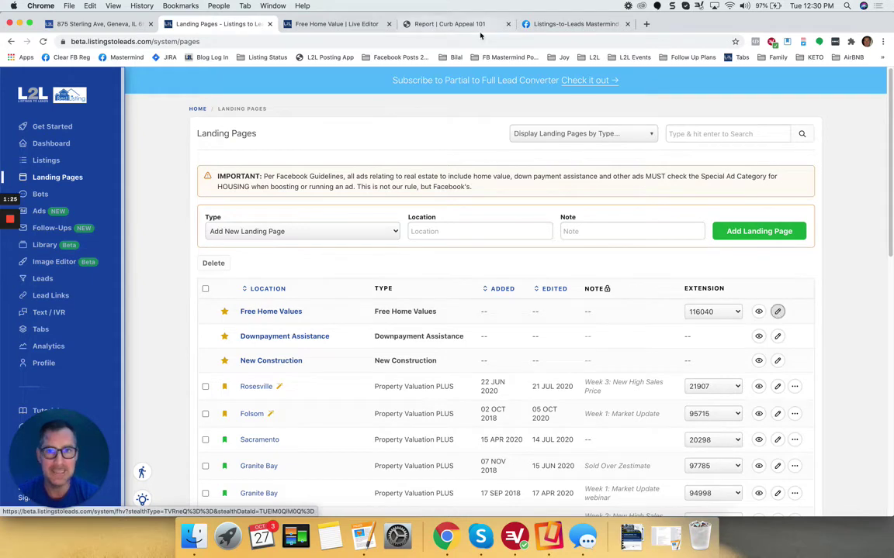
pyautogui.click(339, 24)
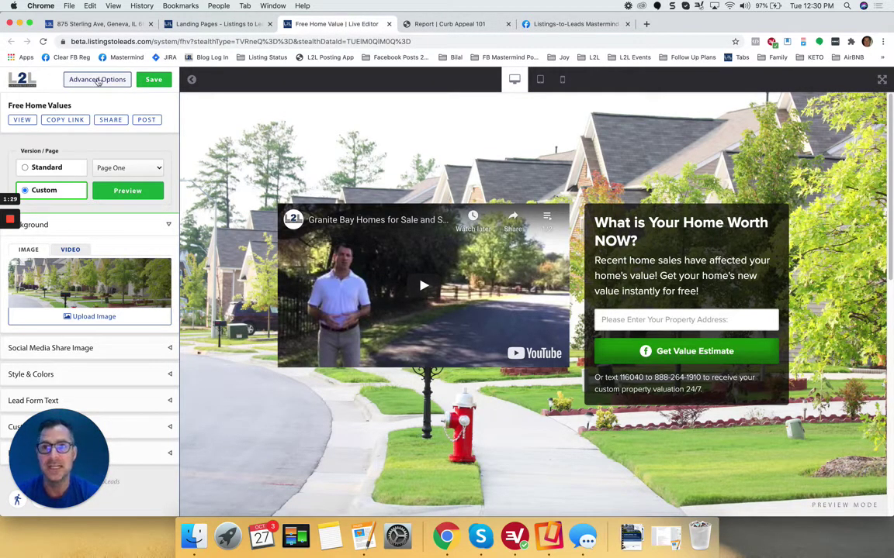
pyautogui.click(97, 79)
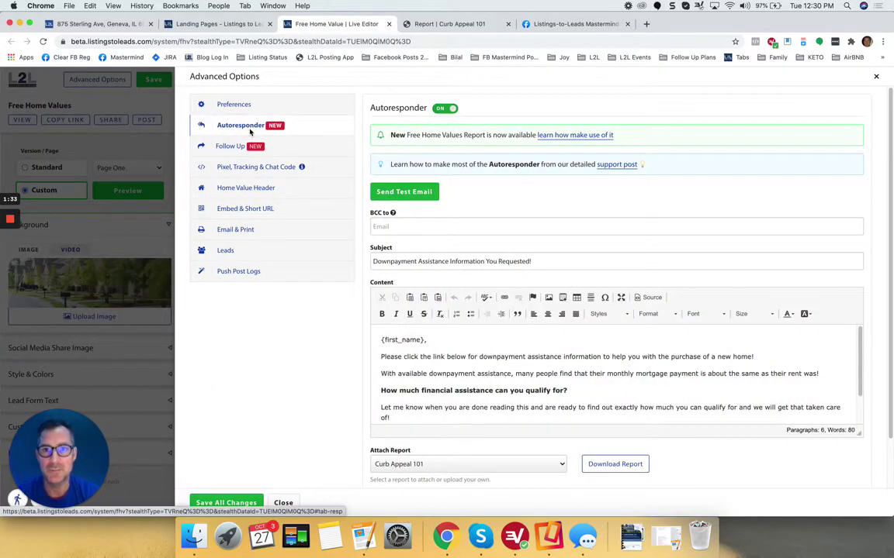
# - Review the Attach Report dropdown, keeping Curb Appeal 101 as the attached report
pyautogui.scroll(-1, 351, 396)
pyautogui.scroll(-2, 351, 397)
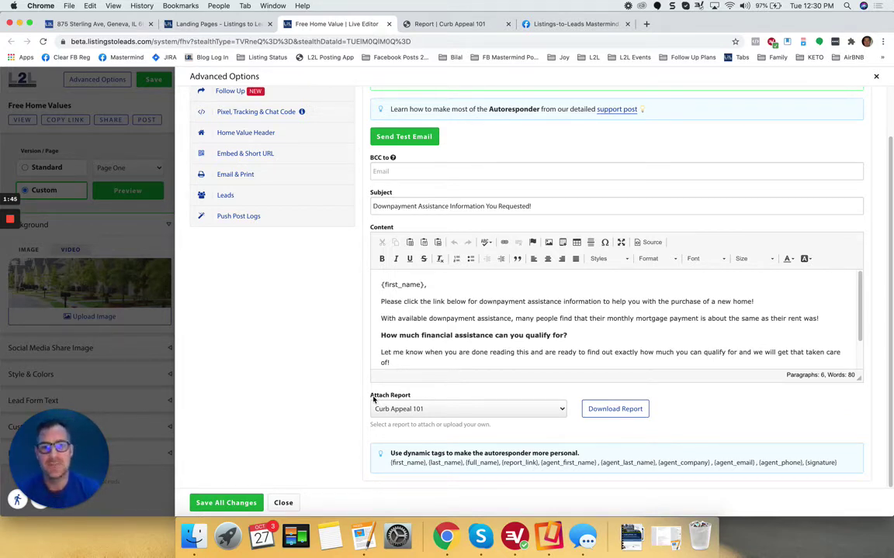
pyautogui.click(422, 409)
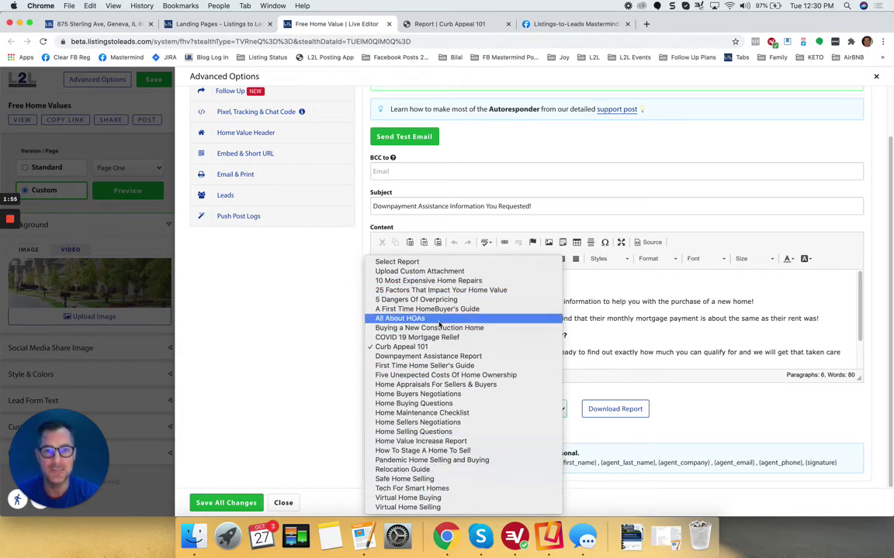
pyautogui.click(440, 350)
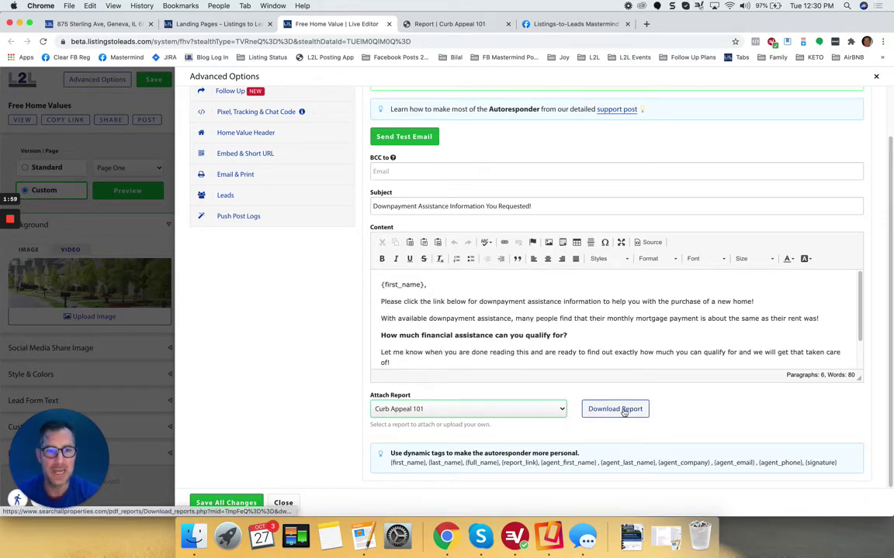
# - Download the Curb Appeal 101 report and scroll through its opening pages
pyautogui.click(450, 24)
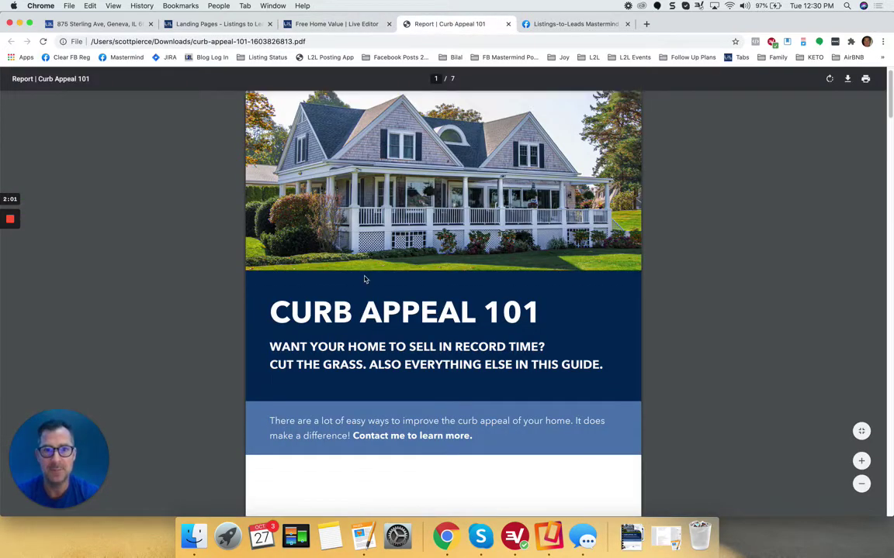
pyautogui.scroll(-5, 365, 279)
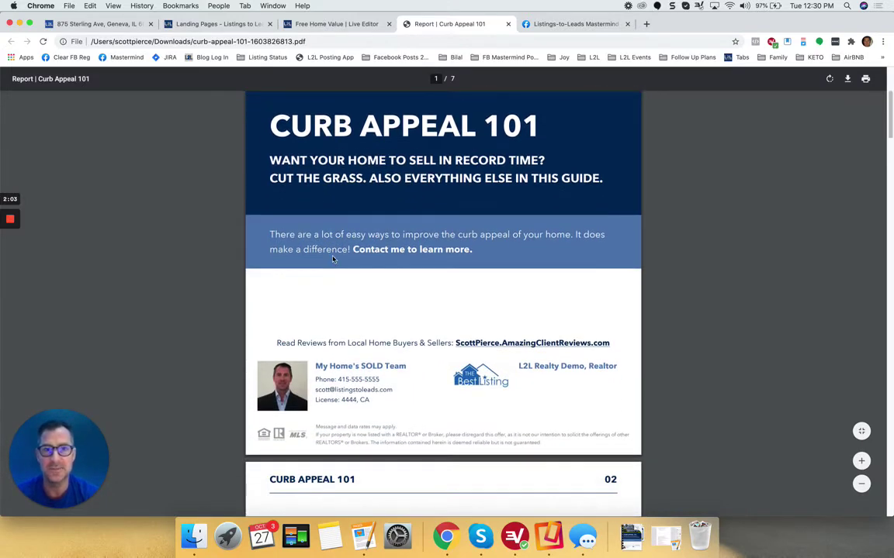
pyautogui.scroll(-5, 333, 260)
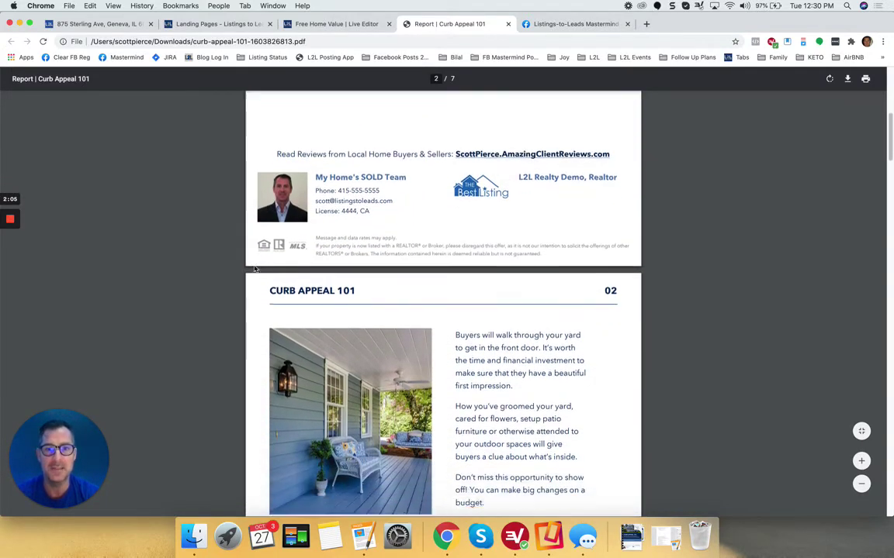
pyautogui.scroll(-4, 255, 269)
pyautogui.scroll(-9, 255, 269)
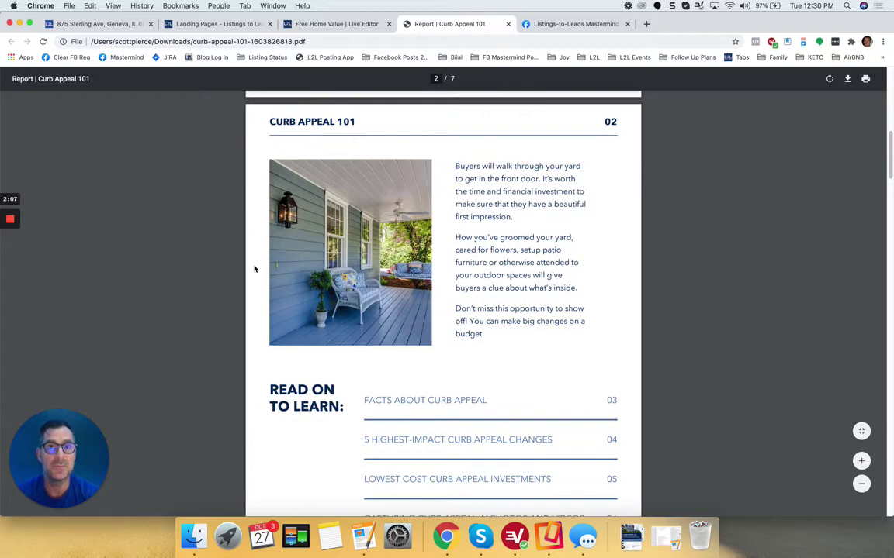
pyautogui.scroll(-1, 255, 304)
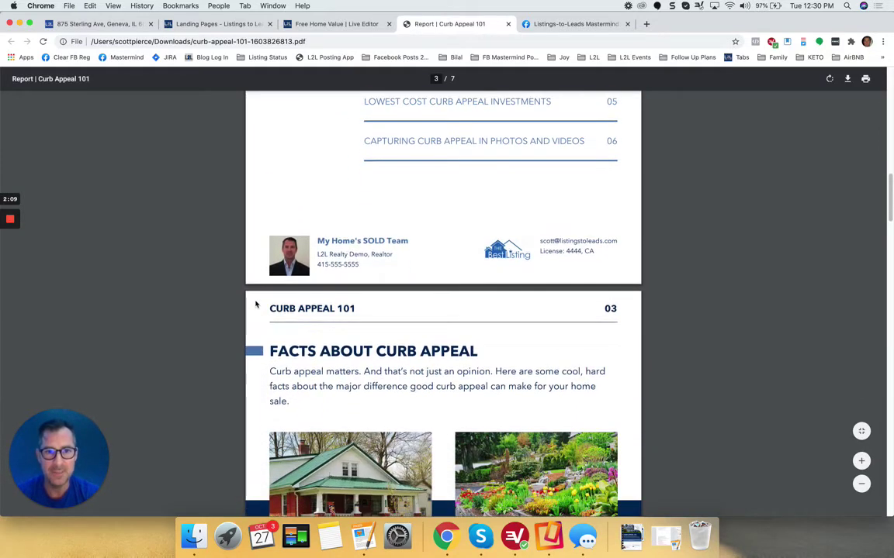
pyautogui.scroll(-2, 255, 304)
pyautogui.scroll(-3, 256, 304)
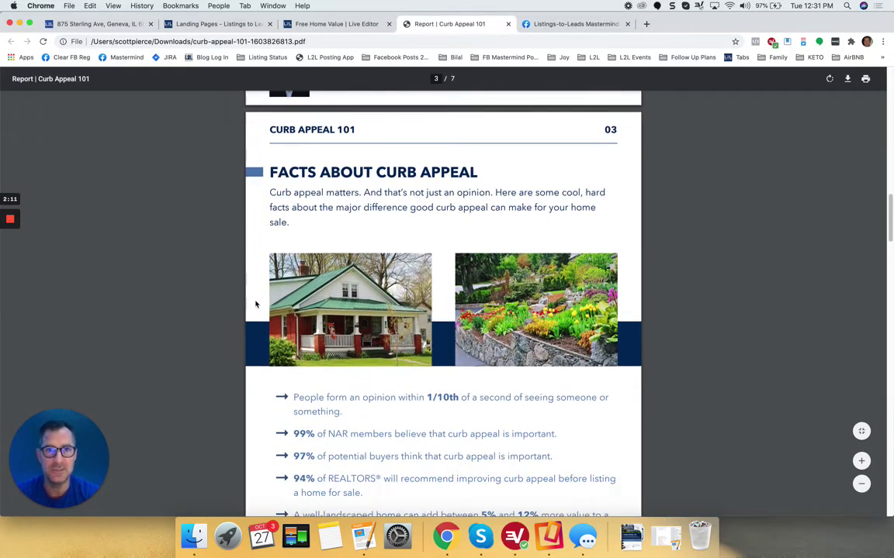
pyautogui.scroll(-1, 246, 297)
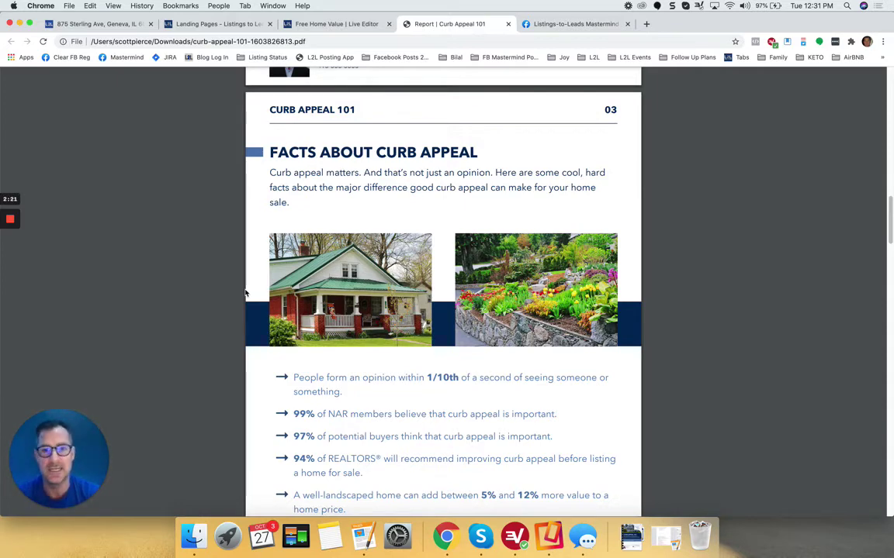
# - Read on to page 5 of the report, then scroll back up to page 4
pyautogui.scroll(-5, 245, 292)
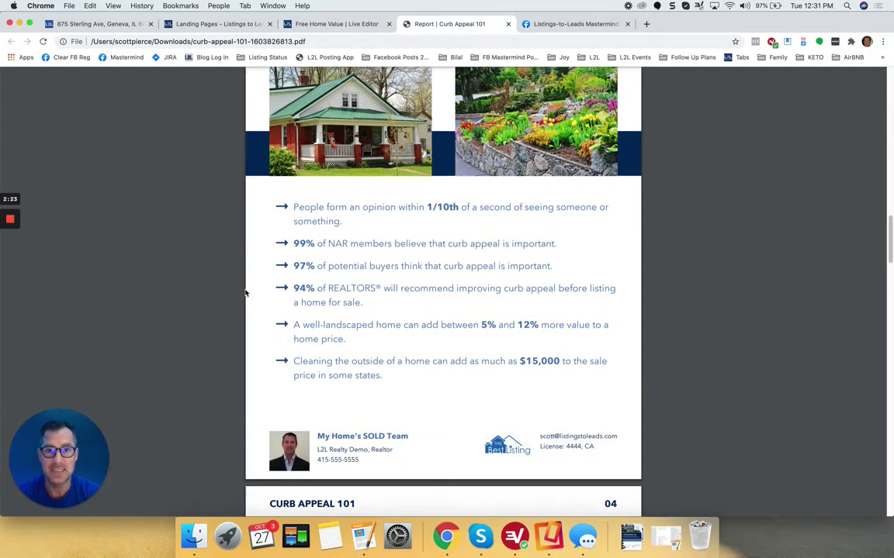
pyautogui.scroll(-7, 245, 292)
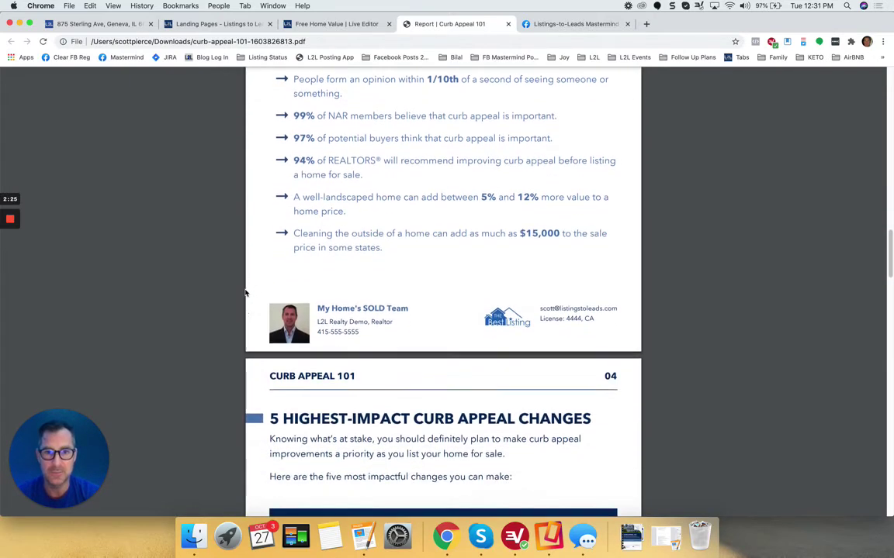
pyautogui.scroll(-7, 245, 292)
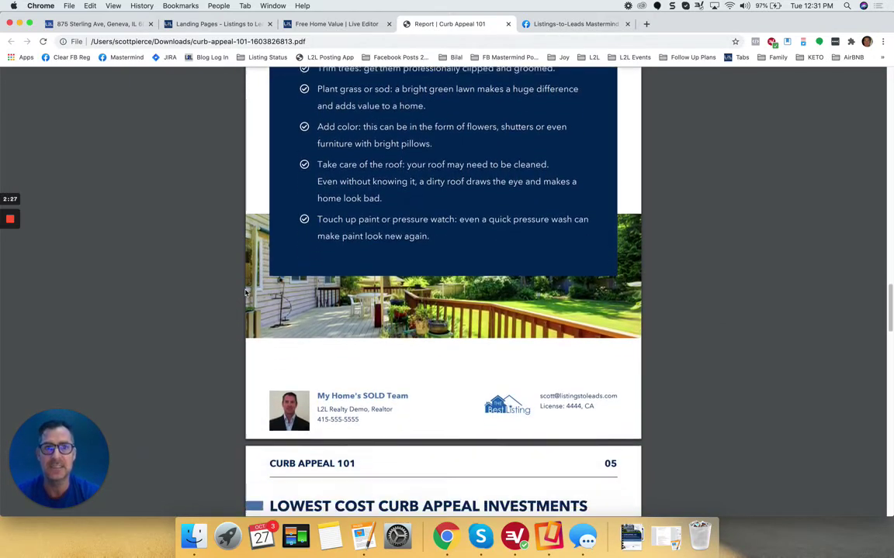
pyautogui.scroll(-7, 245, 293)
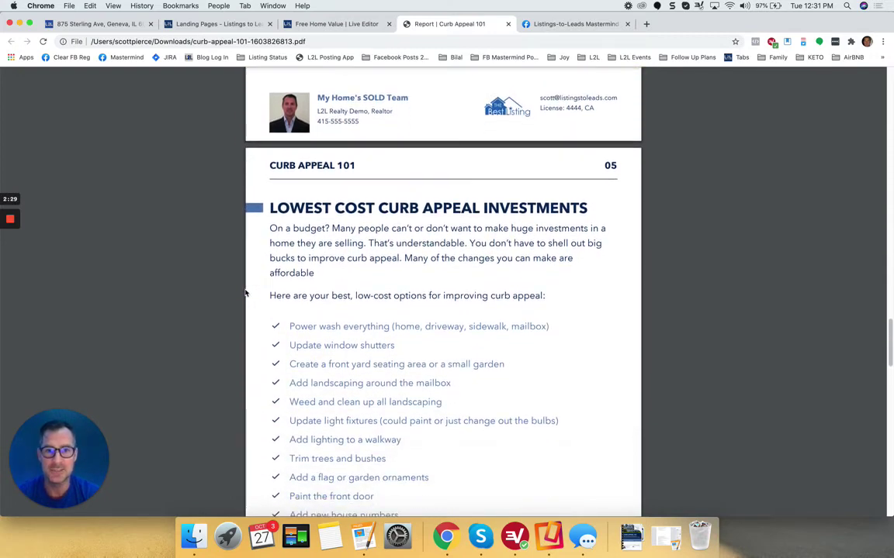
pyautogui.scroll(-5, 245, 292)
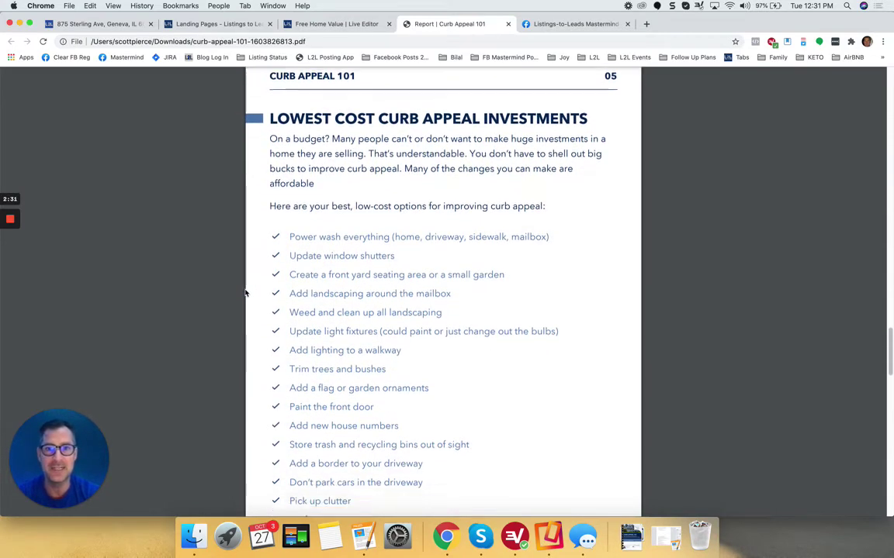
pyautogui.scroll(4, 246, 294)
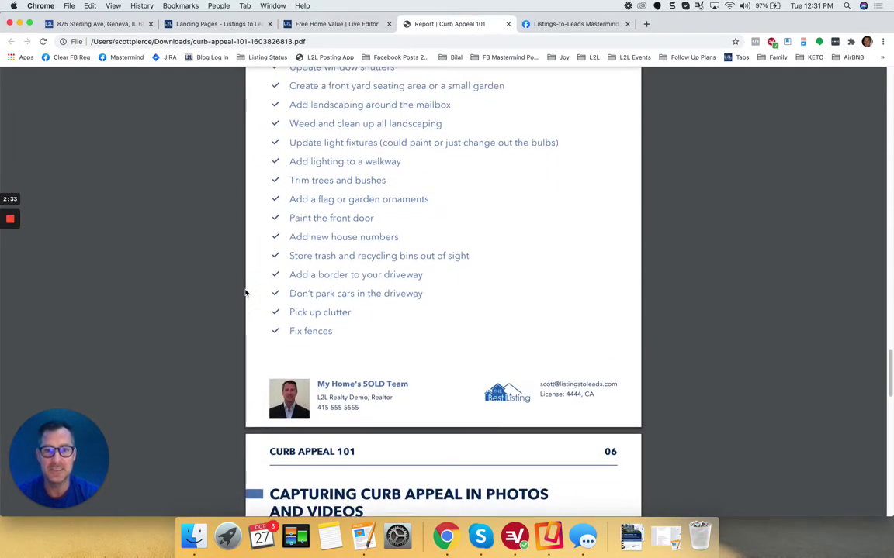
pyautogui.scroll(11, 318, 169)
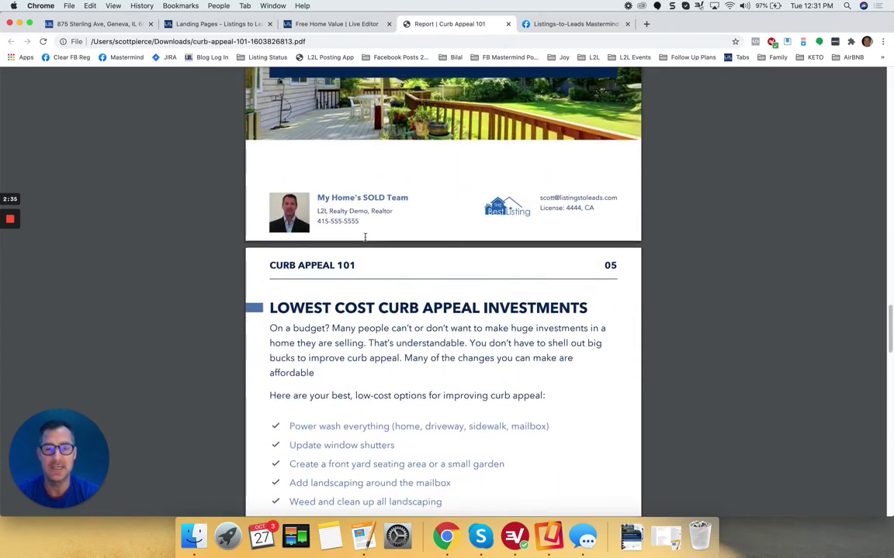
pyautogui.scroll(4, 365, 237)
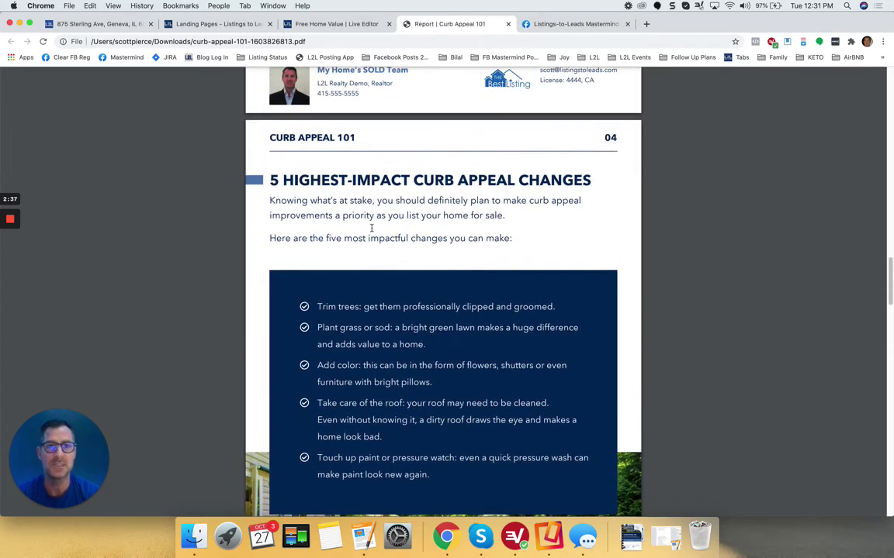
# - Replace the attached Curb Appeal 101 report with Home Sellers Negotiations, then view the Landing Pages list
pyautogui.click(333, 24)
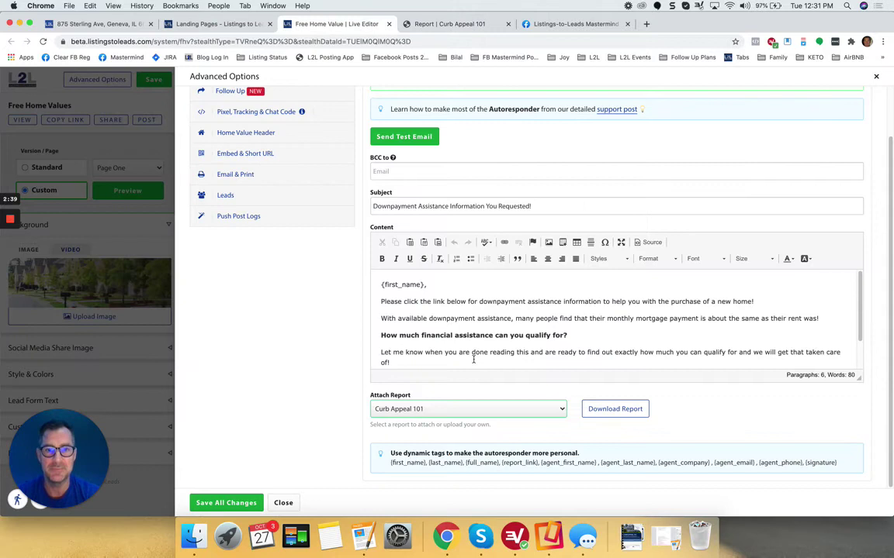
pyautogui.click(505, 409)
pyautogui.moveTo(483, 527)
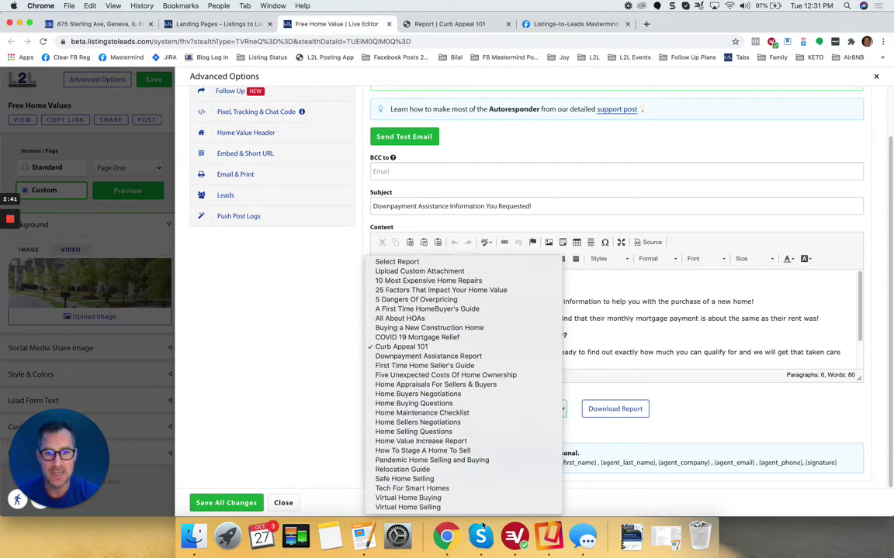
pyautogui.click(461, 423)
pyautogui.click(504, 409)
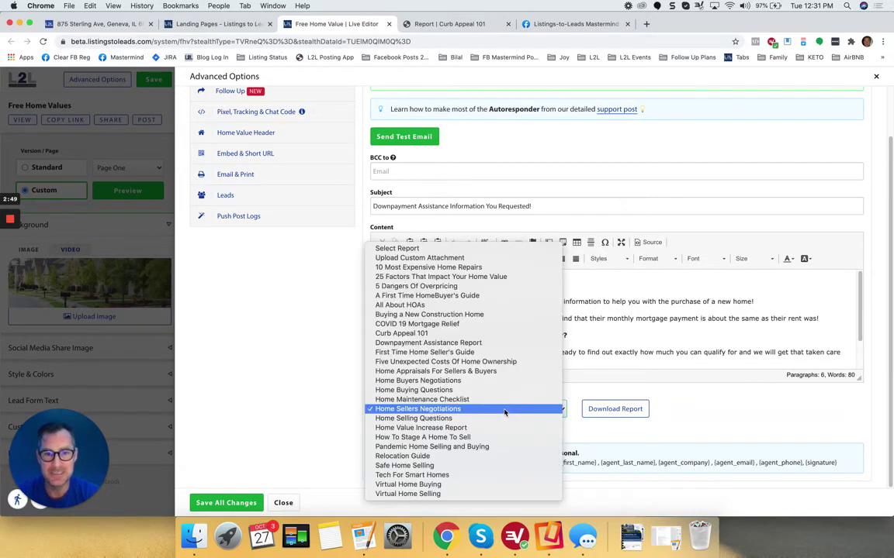
pyautogui.click(419, 413)
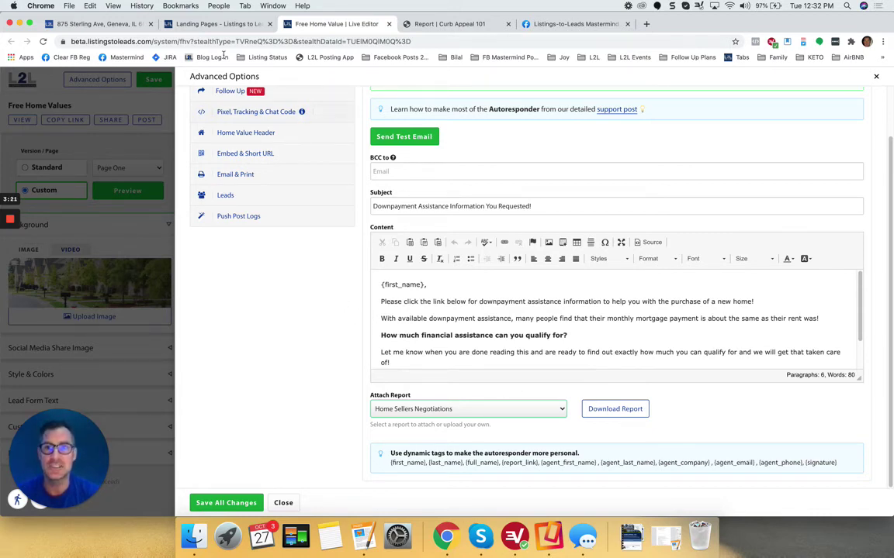
pyautogui.click(223, 24)
pyautogui.scroll(-2, 780, 376)
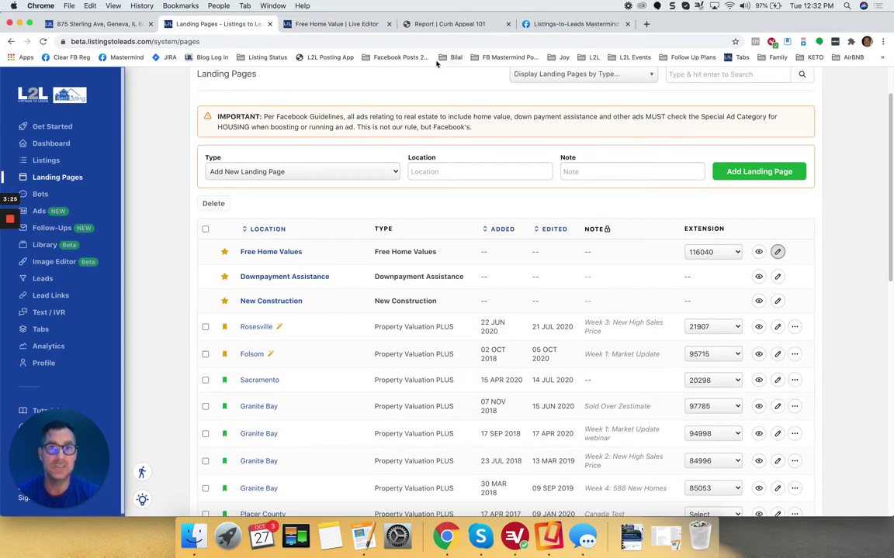
# - Return to the Curb Appeal 101 PDF and jump back to its cover page, 1 of 7
pyautogui.click(449, 24)
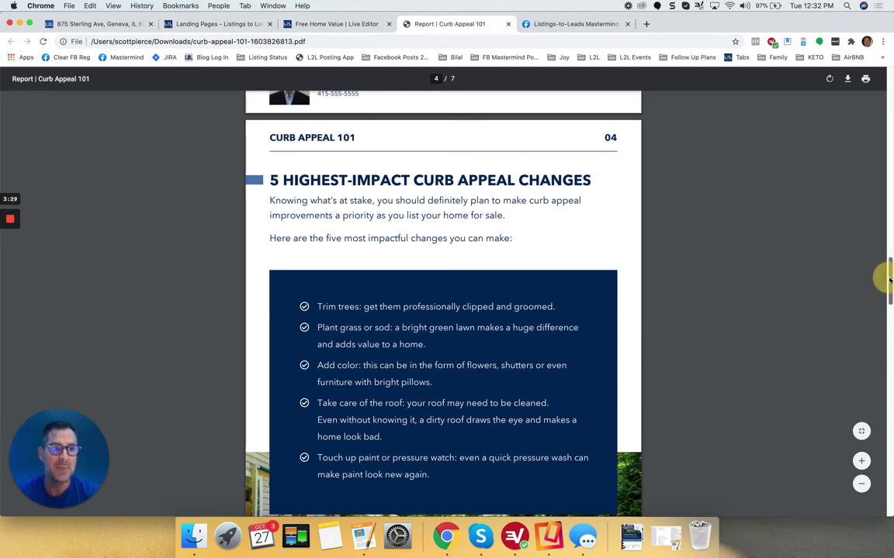
pyautogui.moveTo(889, 275); pyautogui.dragTo(892, 65)
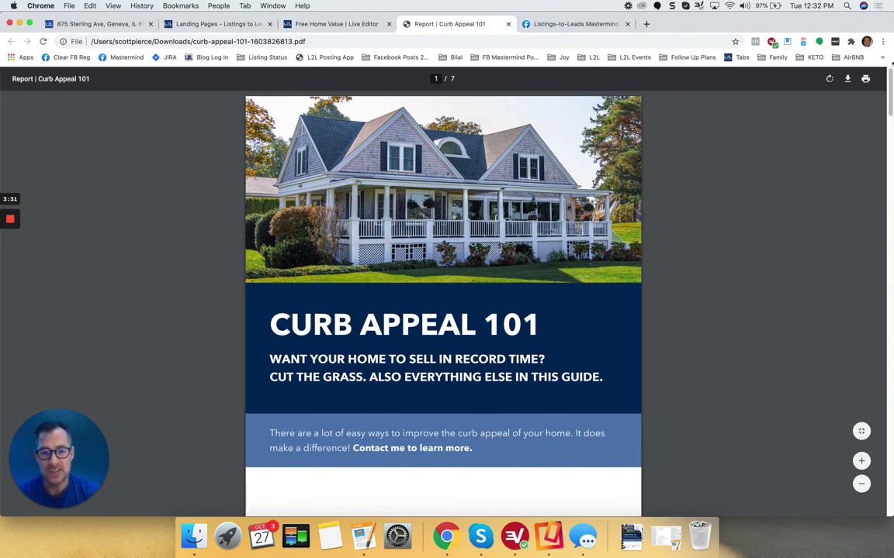